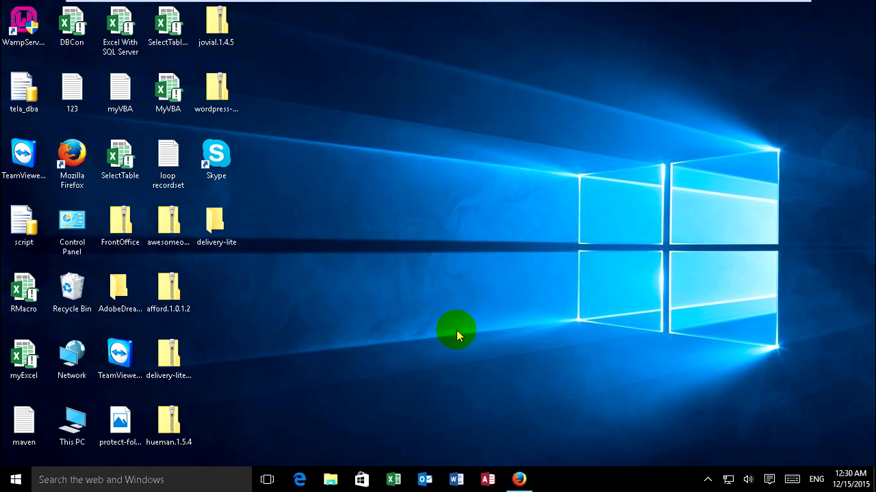
# Step: Launch Outlook 2016 by searching 'Out' in the Windows 10 Start search
pyautogui.click(16, 480)
pyautogui.click(61, 481)
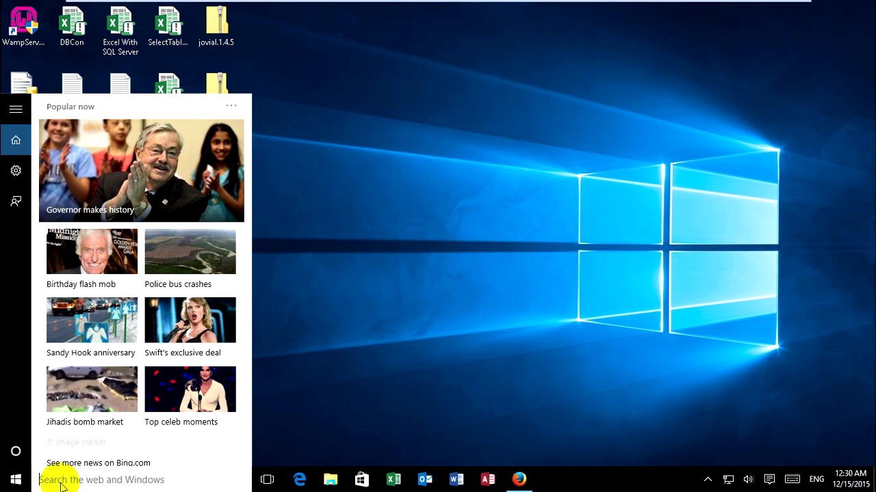
pyautogui.write('Out')
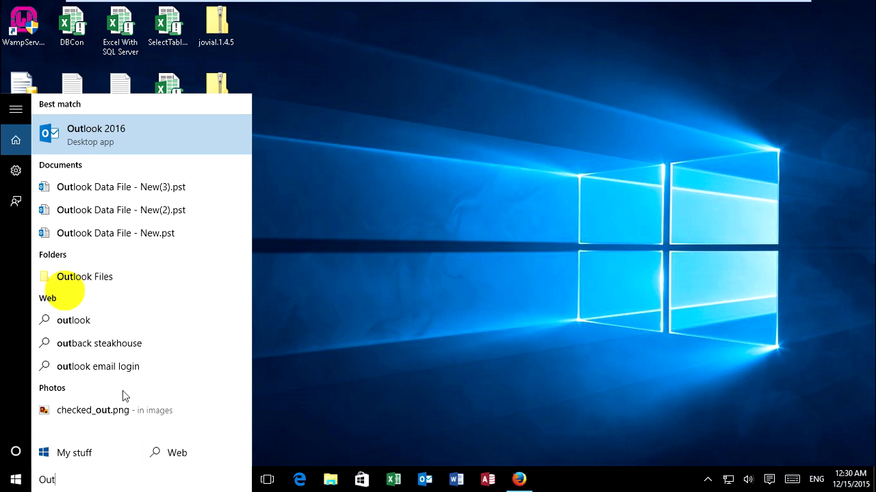
pyautogui.click(52, 132)
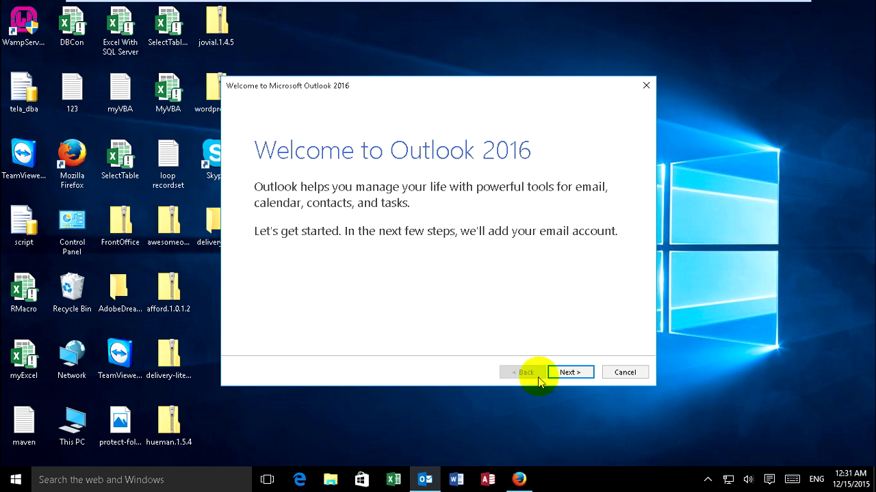
# Step: Choose manual setup with the POP or IMAP account type in the add-account wizard
pyautogui.click(563, 373)
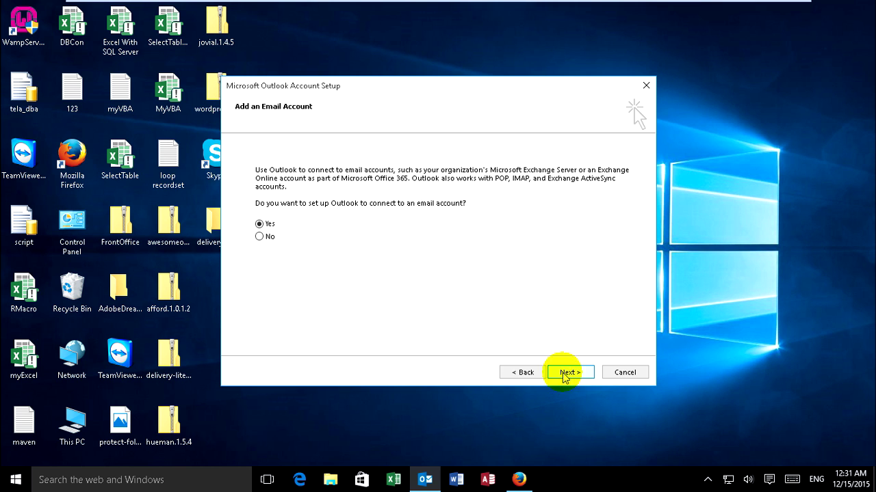
pyautogui.click(582, 373)
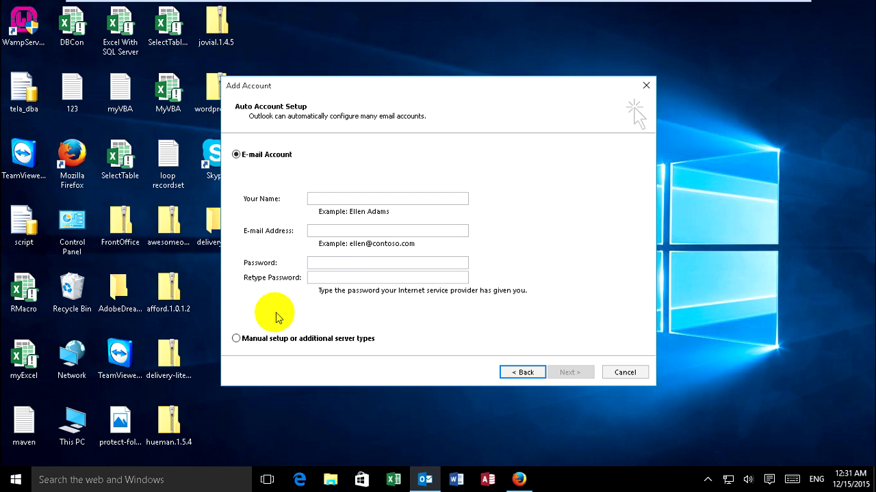
pyautogui.click(237, 338)
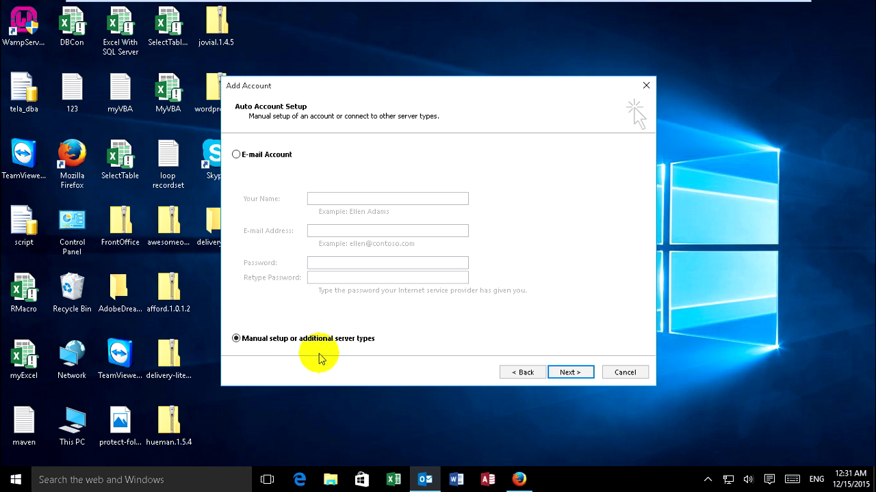
pyautogui.click(569, 373)
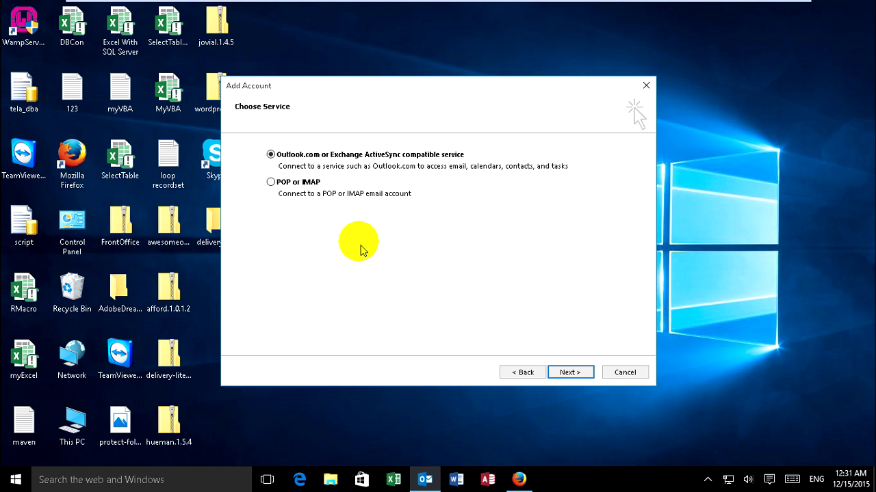
pyautogui.click(291, 182)
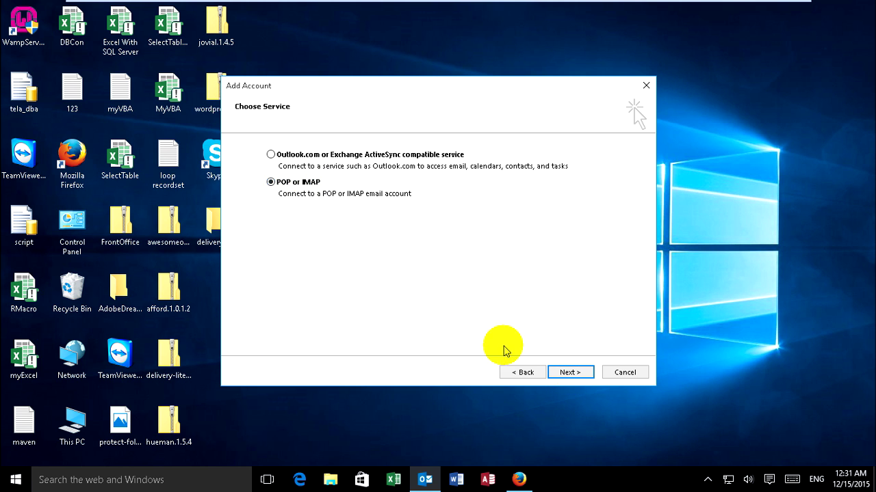
pyautogui.click(559, 375)
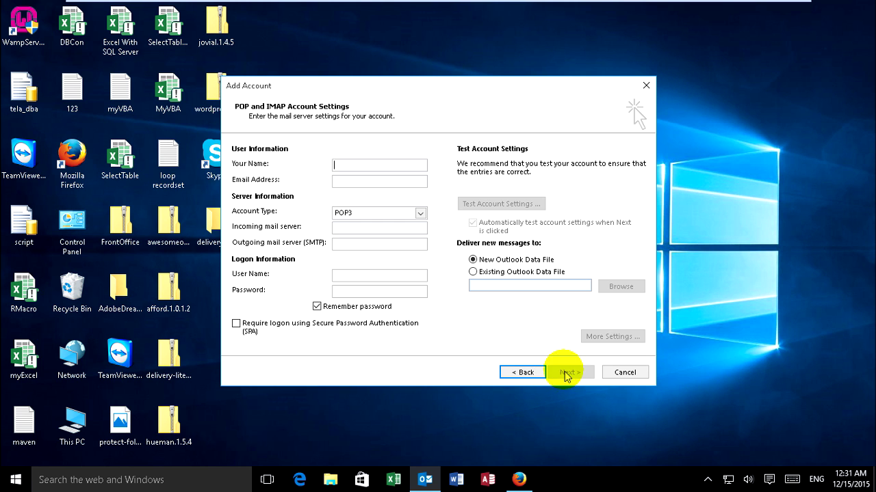
# Step: Enter the display name, Yahoo e-mail address, pop.mail.yahoo.com, smtp.mail.yahoo.com and the account password
pyautogui.click(347, 183)
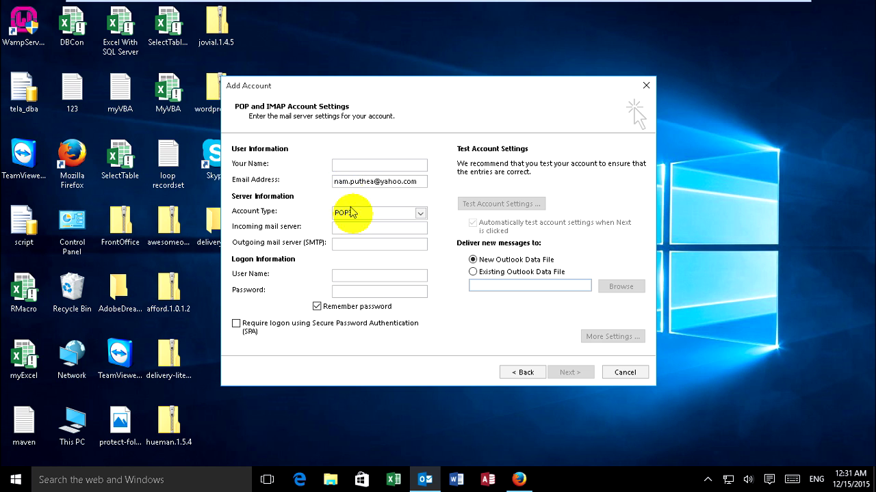
pyautogui.press('Tab')
pyautogui.click(358, 164)
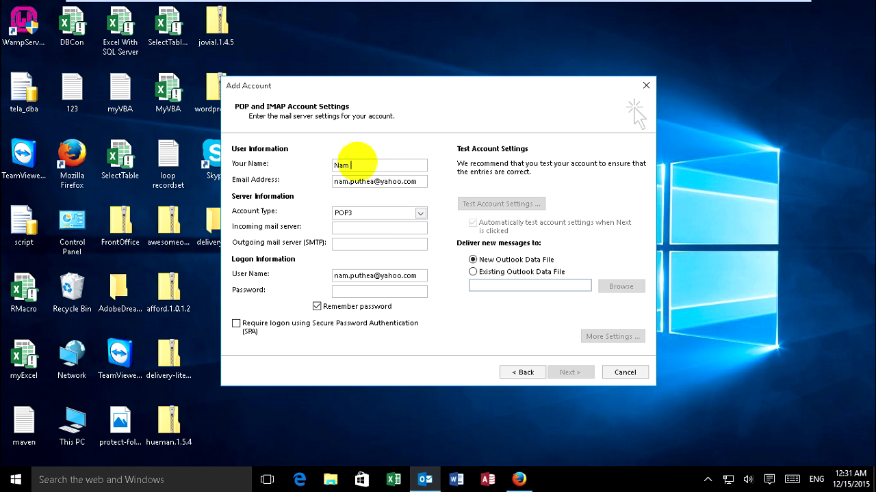
pyautogui.click(368, 231)
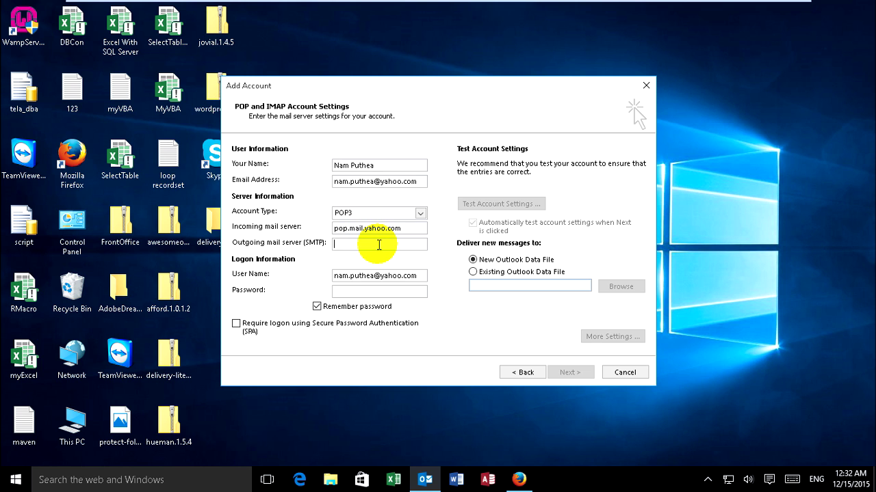
pyautogui.write('smtp.mail.yahoo.com')
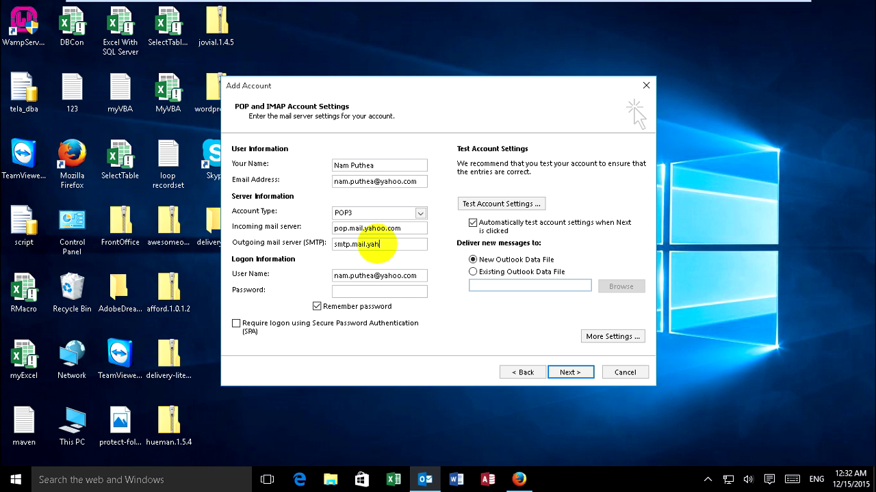
pyautogui.click(359, 294)
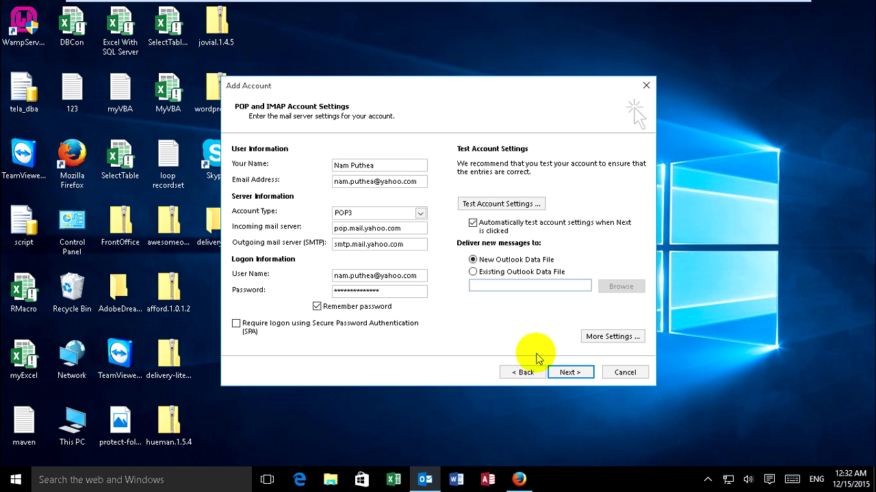
# Step: In More Settings, make the outgoing SMTP server require authentication
pyautogui.click(612, 336)
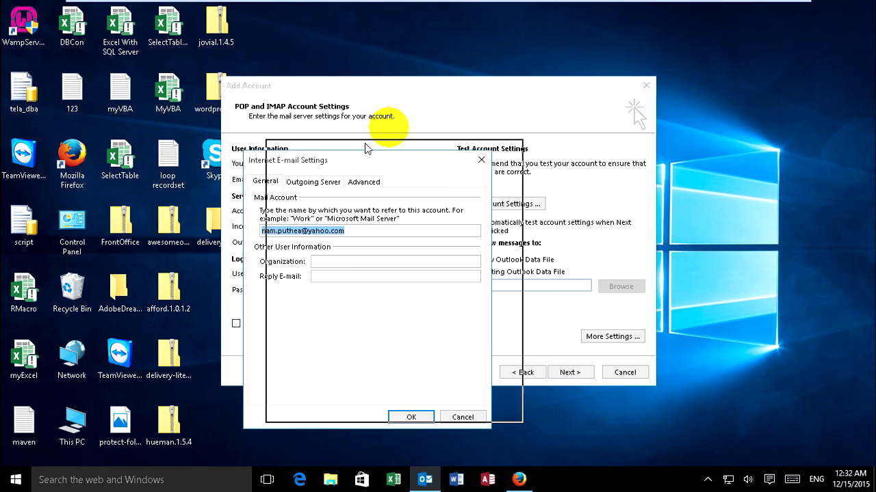
pyautogui.click(401, 203)
pyautogui.moveTo(401, 203); pyautogui.dragTo(301, 205)
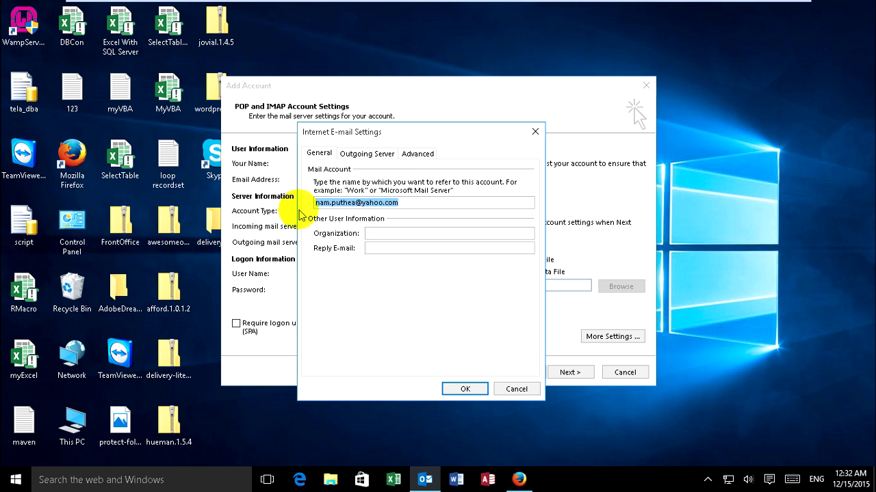
pyautogui.click(350, 154)
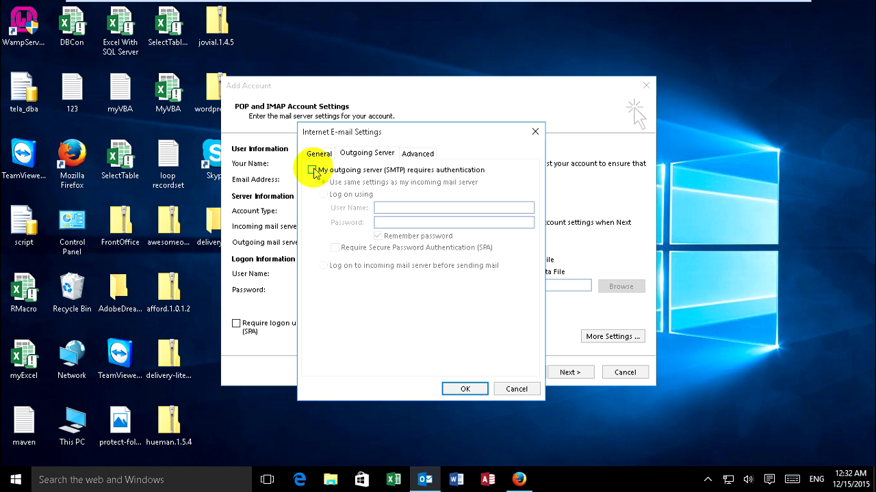
pyautogui.click(313, 170)
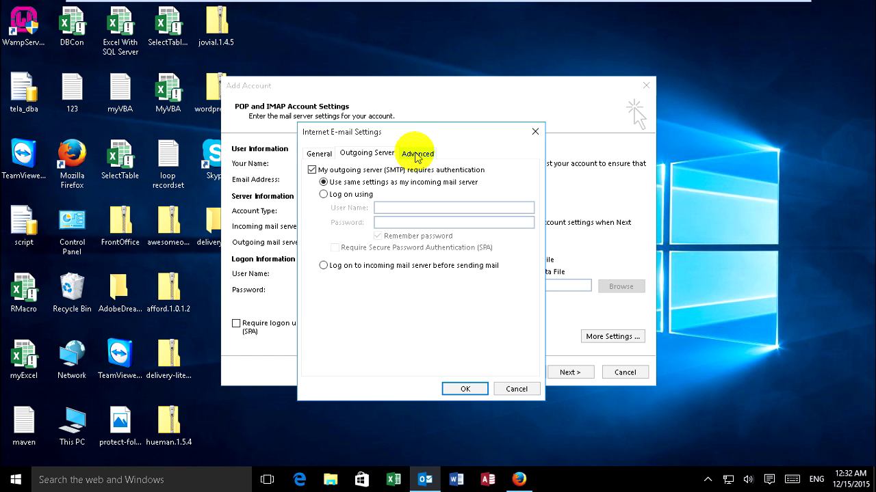
# Step: Set the incoming POP3 port to 995 with an SSL encrypted connection
pyautogui.click(417, 155)
pyautogui.doubleClick(411, 185)
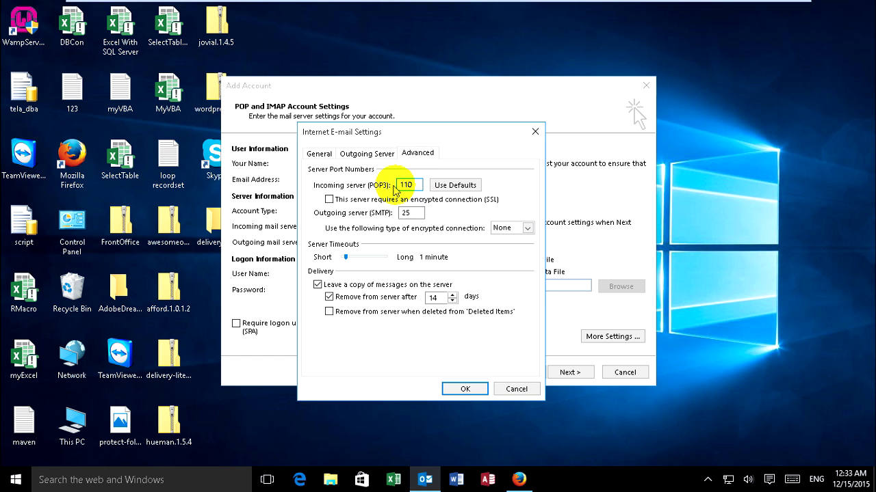
pyautogui.moveTo(406, 185); pyautogui.dragTo(384, 183)
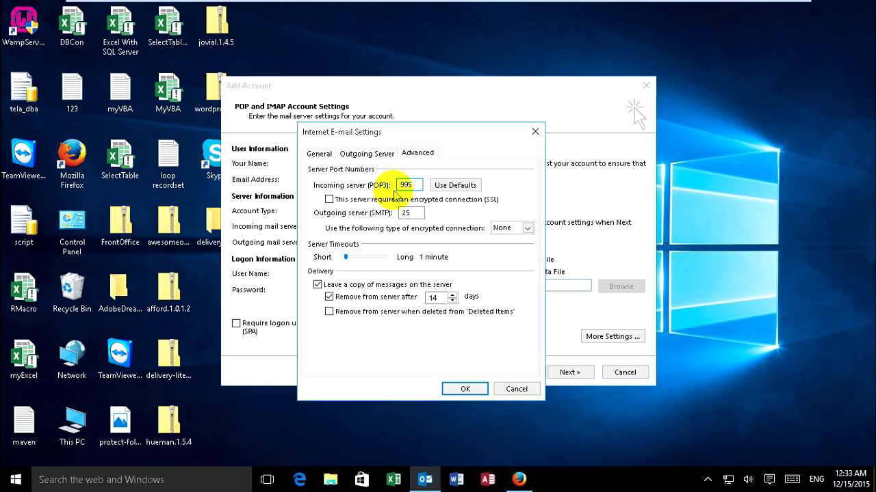
pyautogui.click(329, 199)
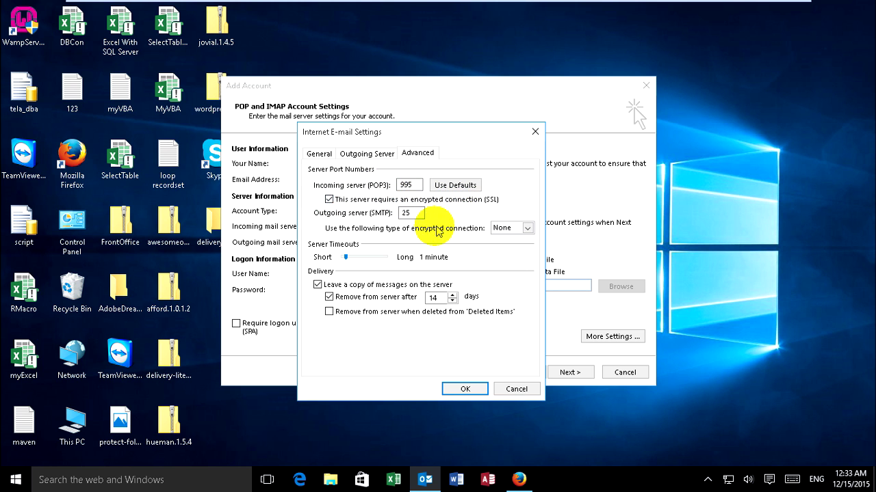
# Step: Set the outgoing SMTP port to 465 with SSL encryption and save the settings
pyautogui.click(418, 212)
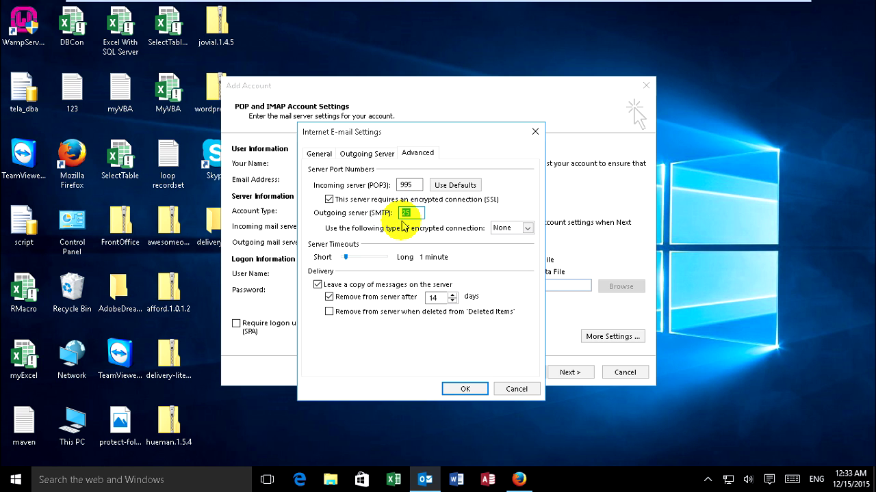
pyautogui.doubleClick(411, 214)
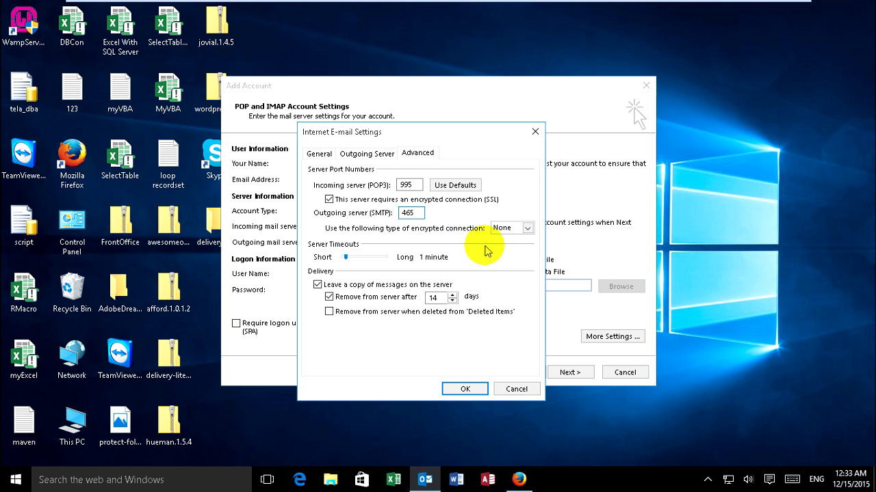
pyautogui.click(515, 229)
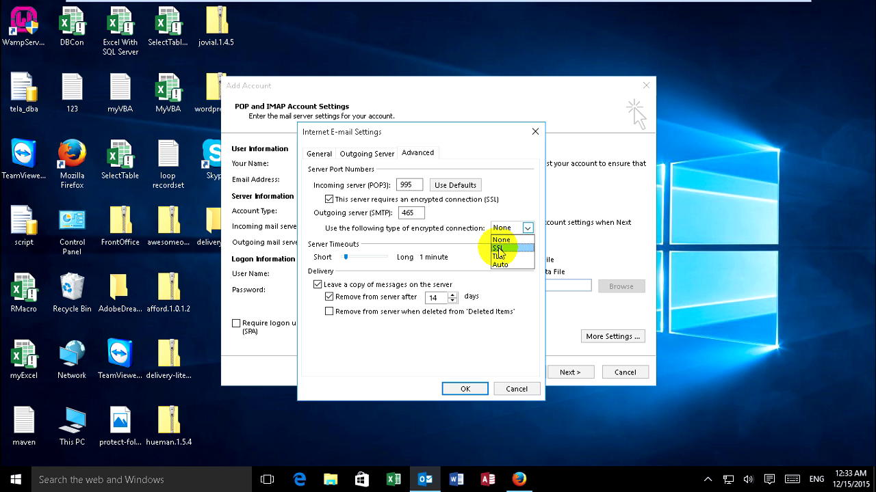
pyautogui.click(498, 249)
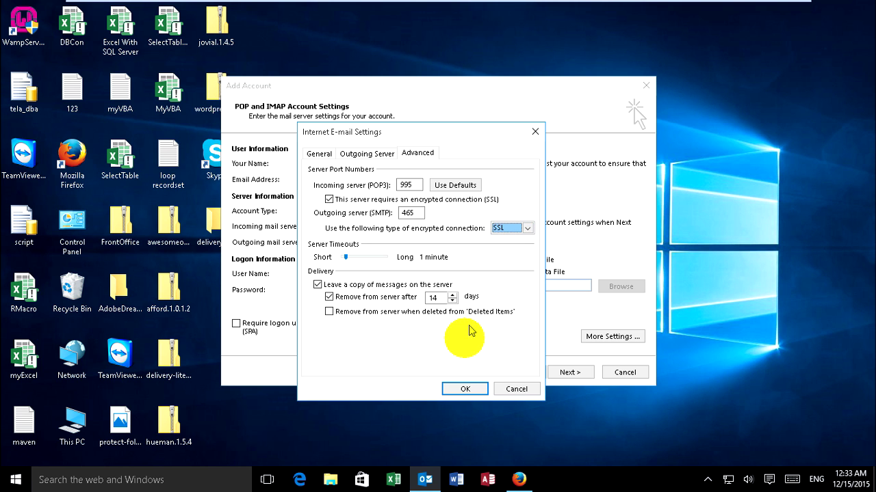
pyautogui.click(464, 390)
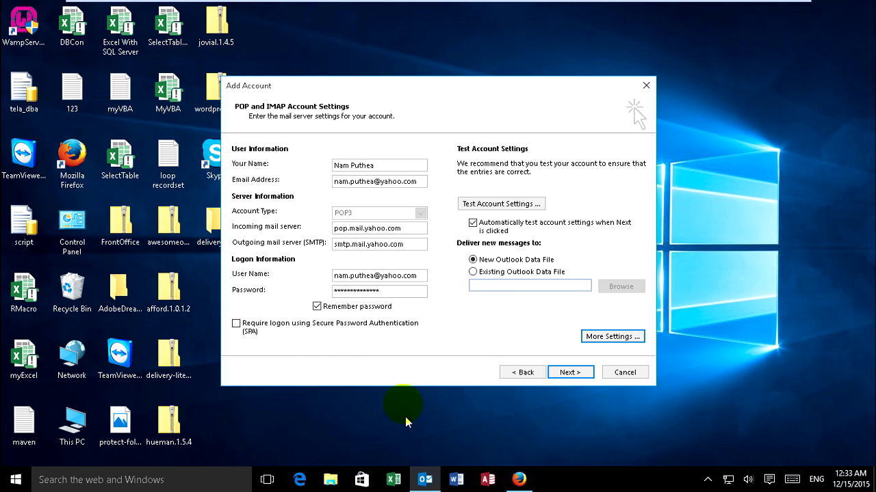
pyautogui.click(493, 204)
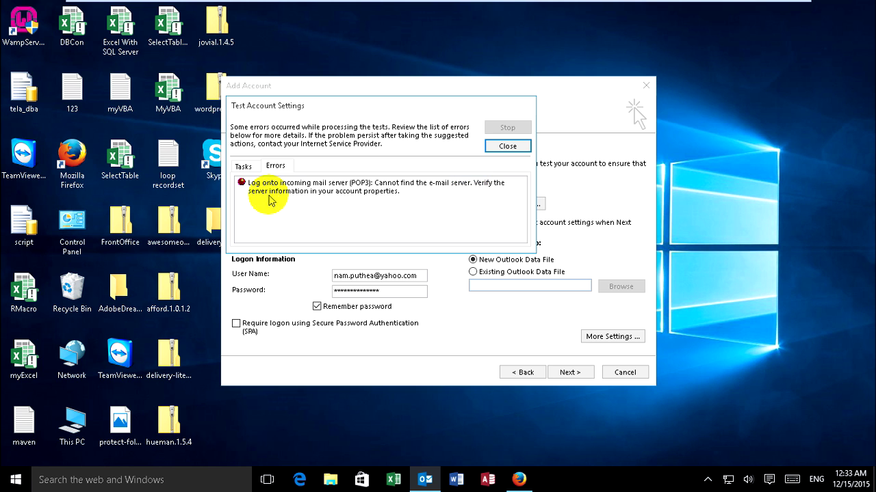
pyautogui.click(495, 146)
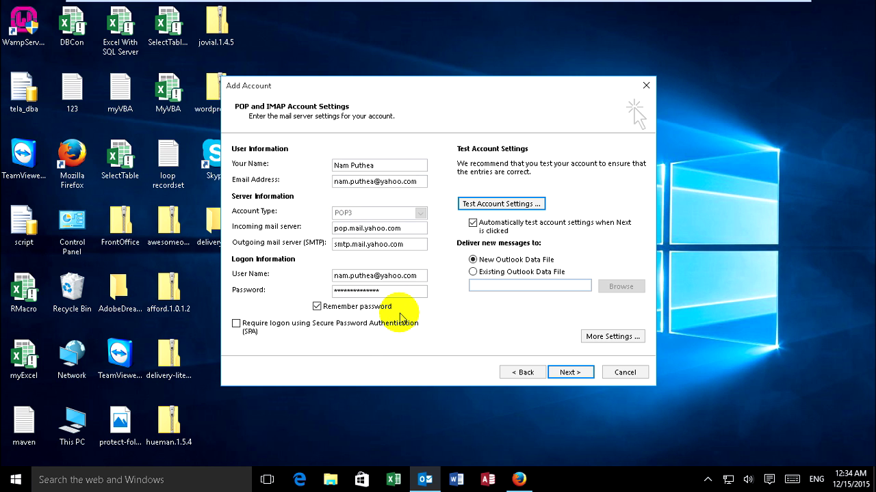
# Step: Ensure outgoing SMTP authentication is enabled, review the port settings, and save More Settings
pyautogui.click(591, 337)
pyautogui.click(309, 181)
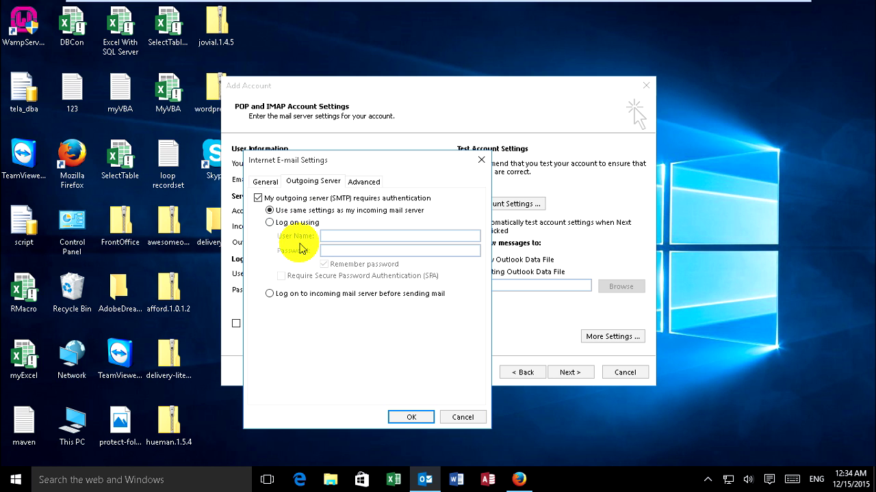
pyautogui.click(294, 199)
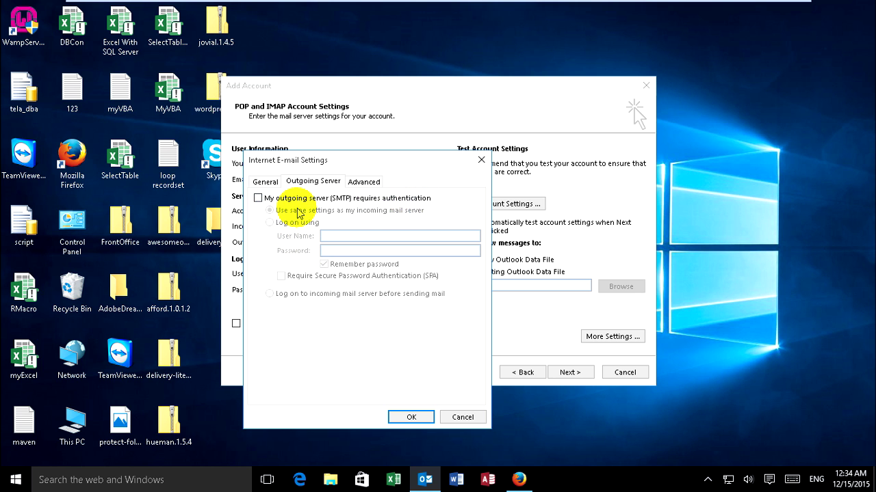
pyautogui.click(277, 198)
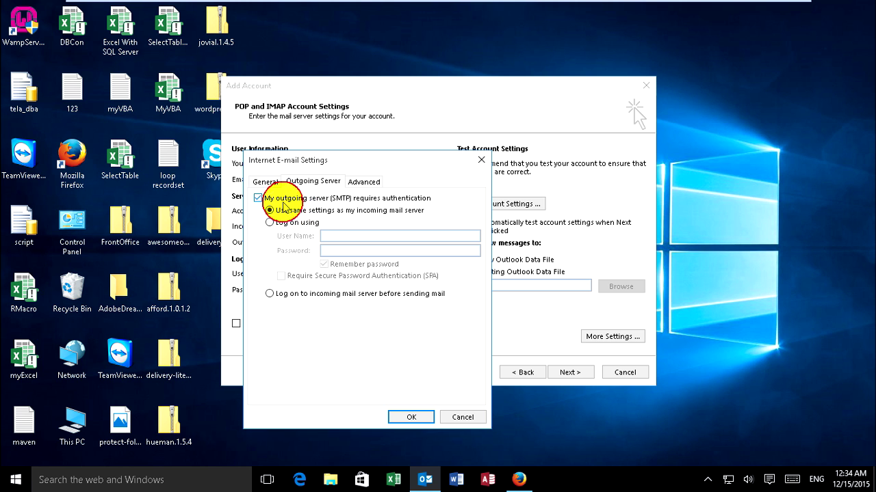
pyautogui.click(363, 181)
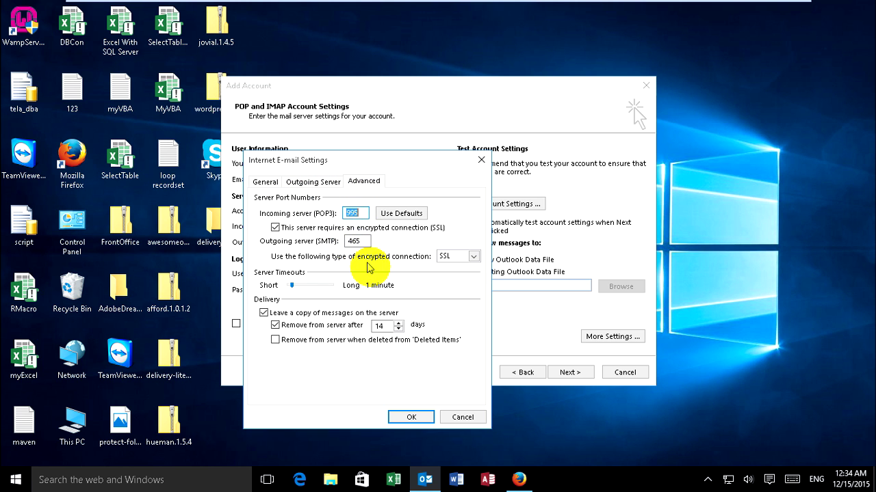
pyautogui.click(409, 417)
# Step: Rerun the account settings test and close the successful results
pyautogui.click(462, 204)
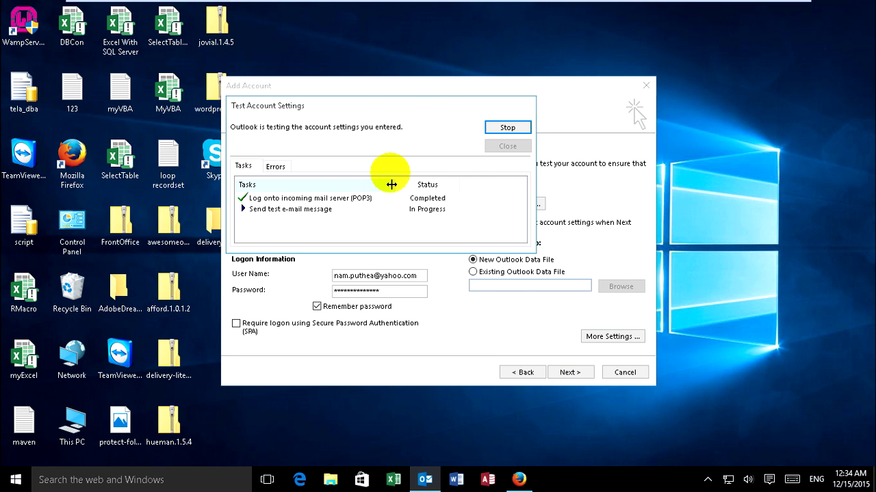
pyautogui.moveTo(404, 103); pyautogui.dragTo(447, 82)
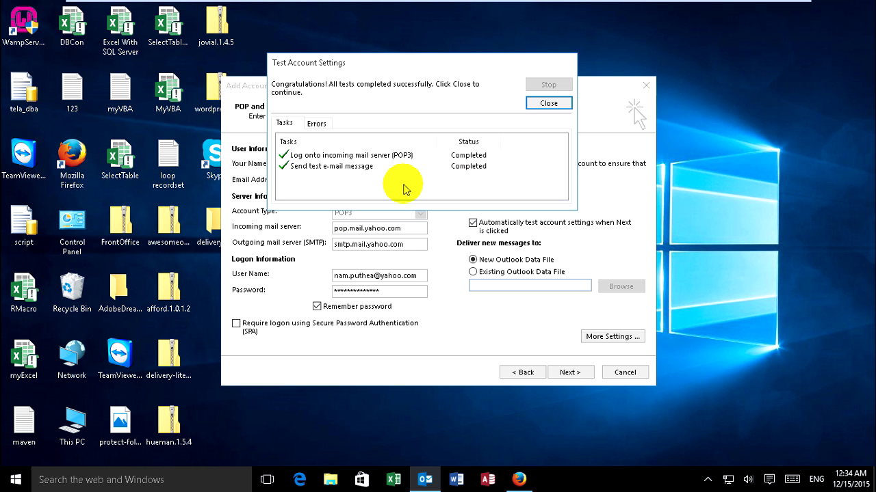
pyautogui.click(548, 104)
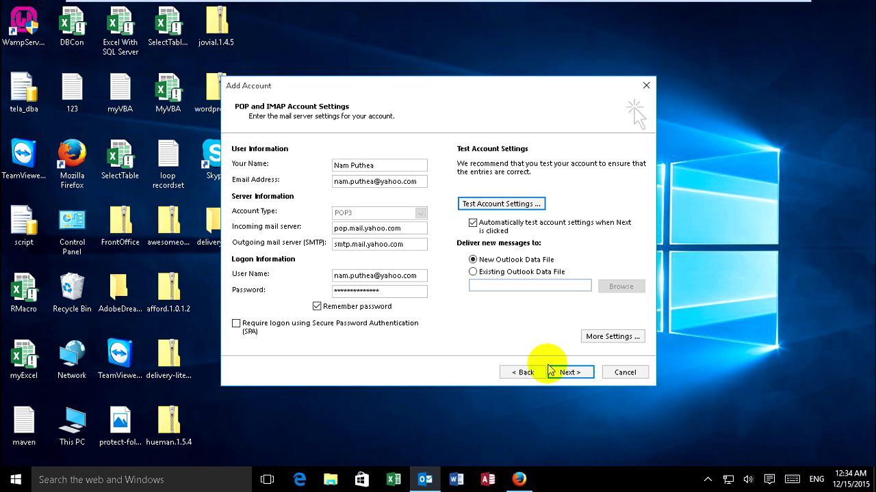
# Step: Continue the wizard, let the automatic test pass, and finish adding the account
pyautogui.click(570, 373)
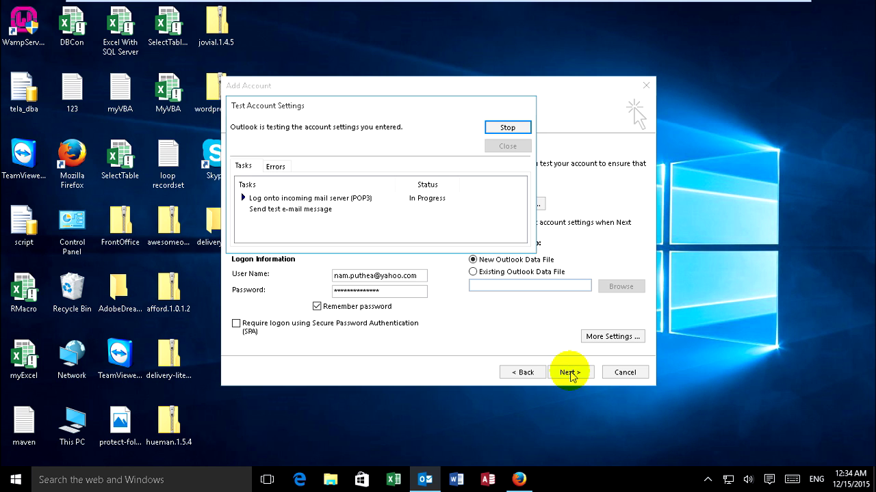
pyautogui.moveTo(372, 110); pyautogui.dragTo(400, 128)
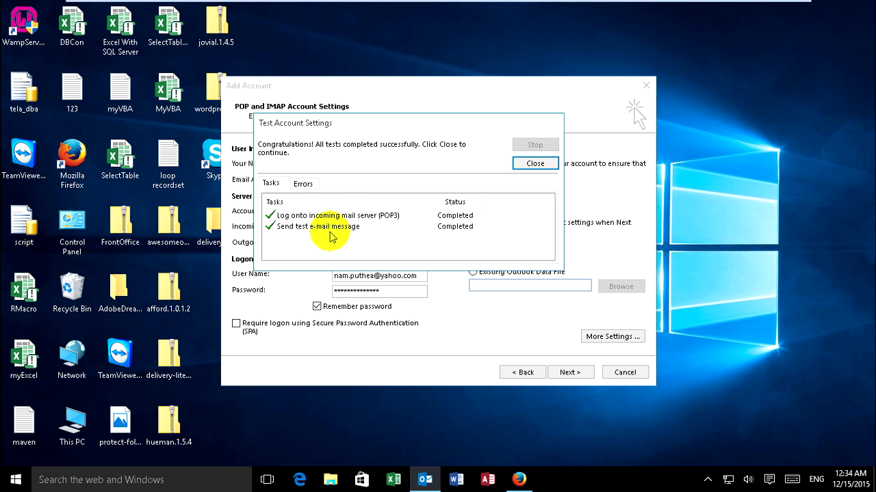
pyautogui.click(535, 164)
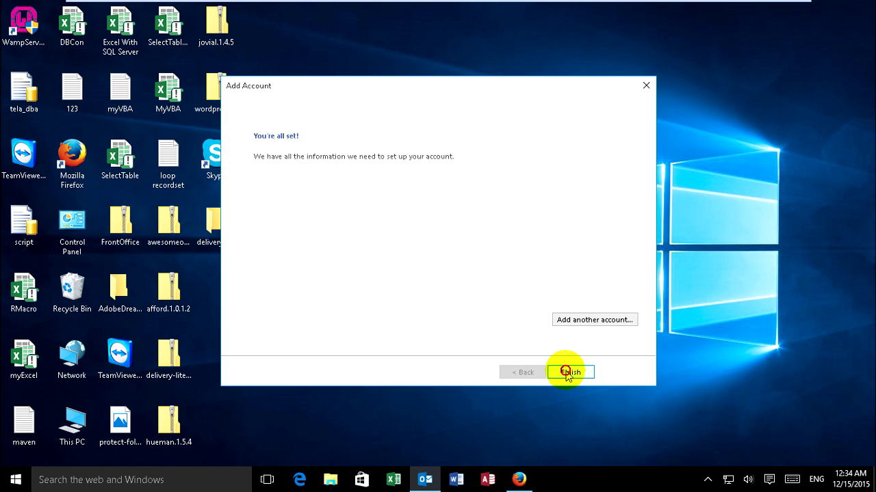
pyautogui.click(570, 372)
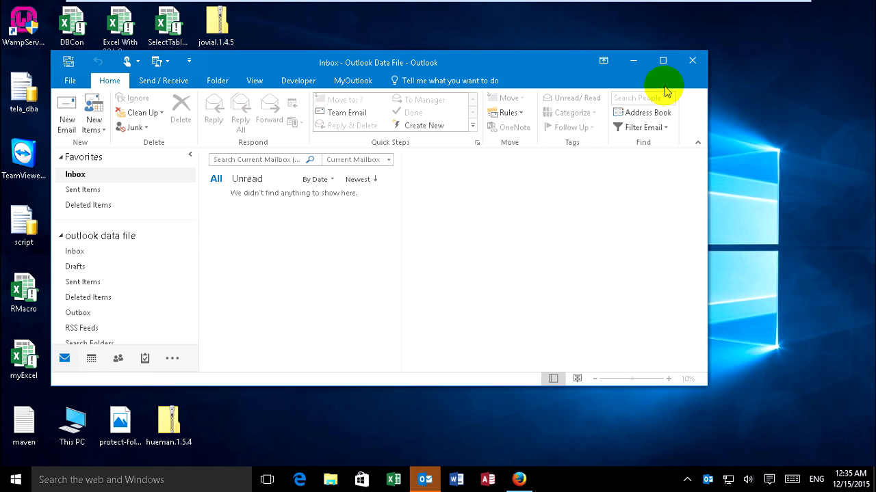
# Step: Maximize Outlook, open the Yahoo account's Inbox, widen the message list, and run Send/Receive All Folders
pyautogui.click(663, 61)
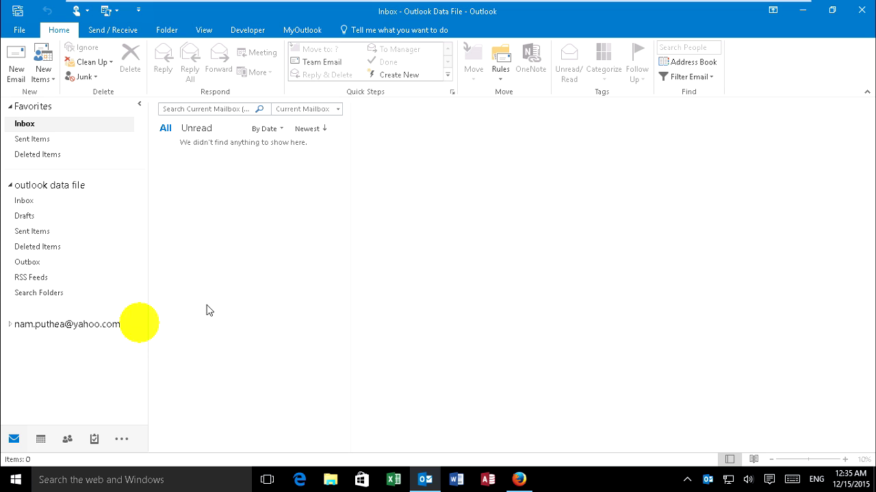
pyautogui.click(10, 325)
pyautogui.click(30, 342)
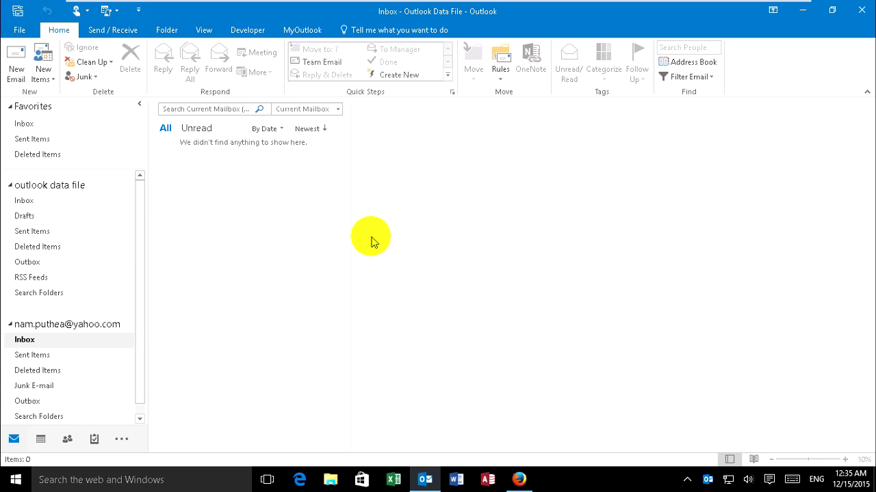
pyautogui.moveTo(348, 236); pyautogui.dragTo(680, 226)
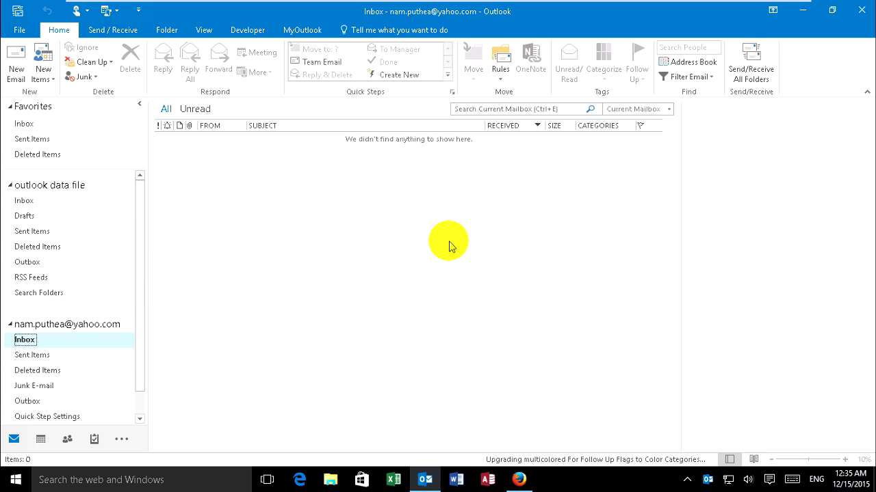
pyautogui.click(753, 60)
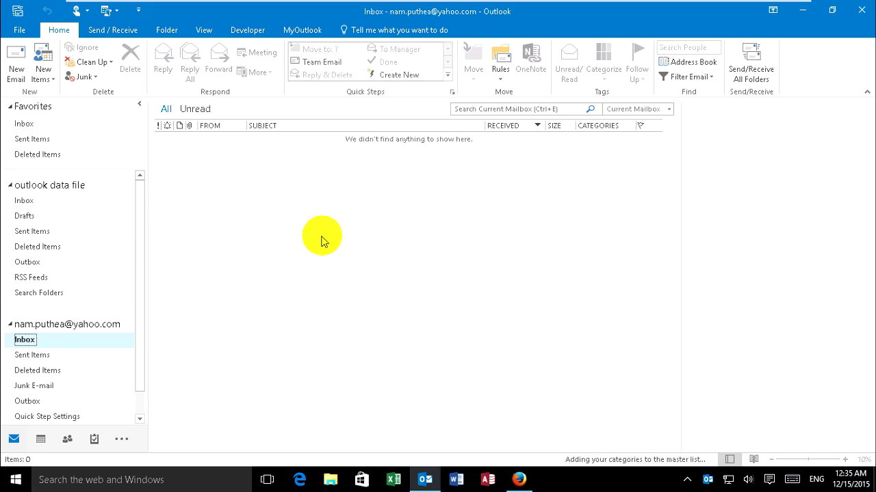